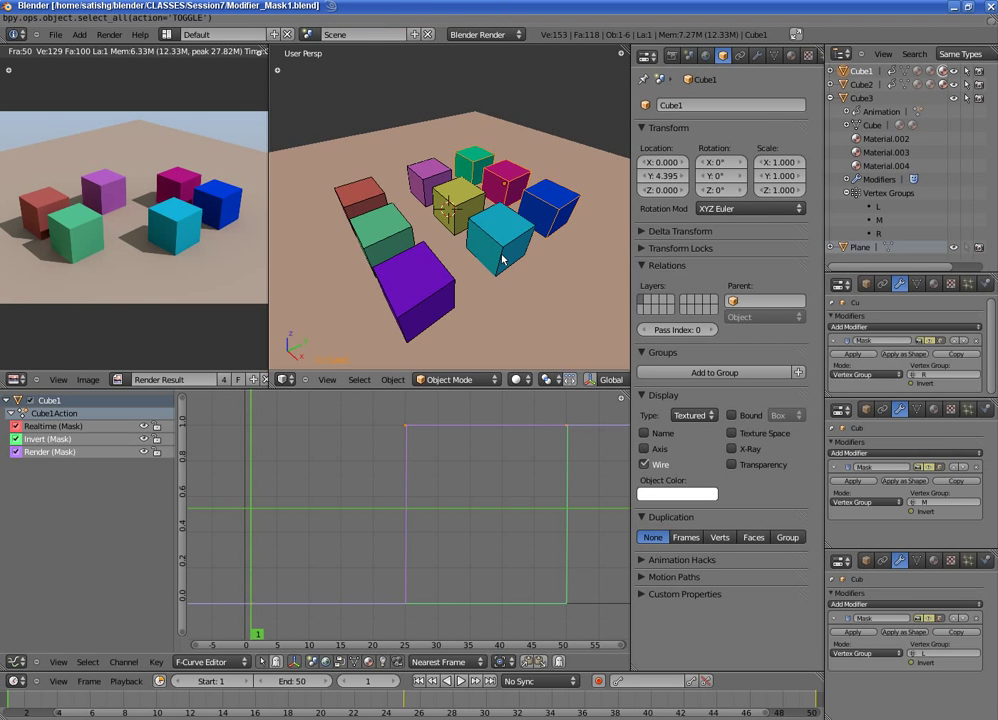
Step: Play the cube animation, then stop it and rewind to the first frame
middle_click_drag(468, 252, 488, 239)
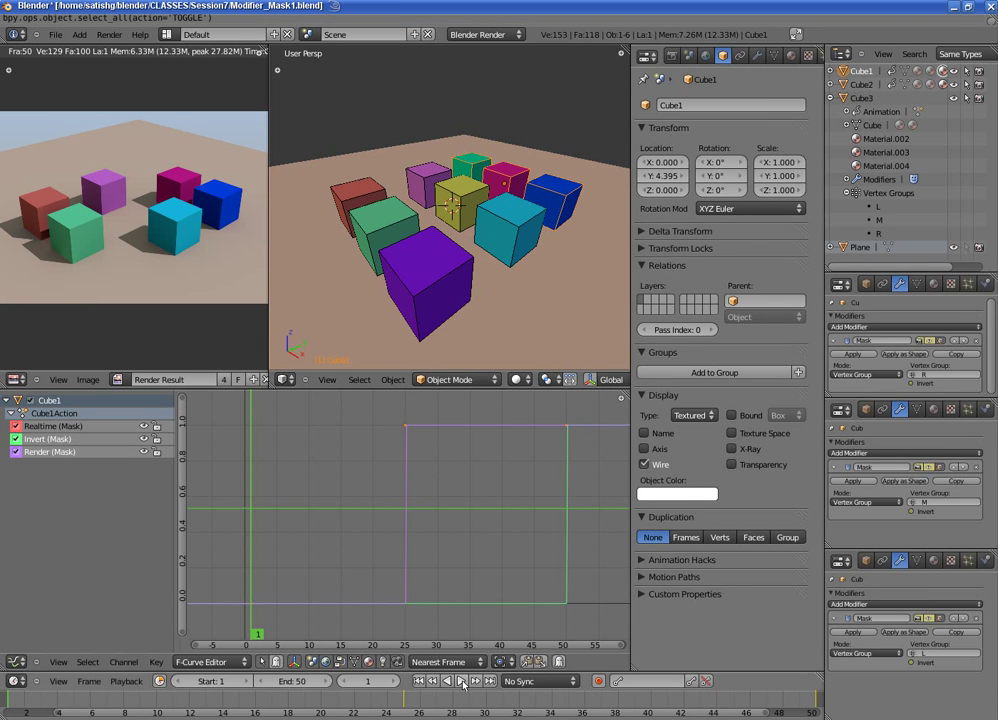
left_click(461, 681)
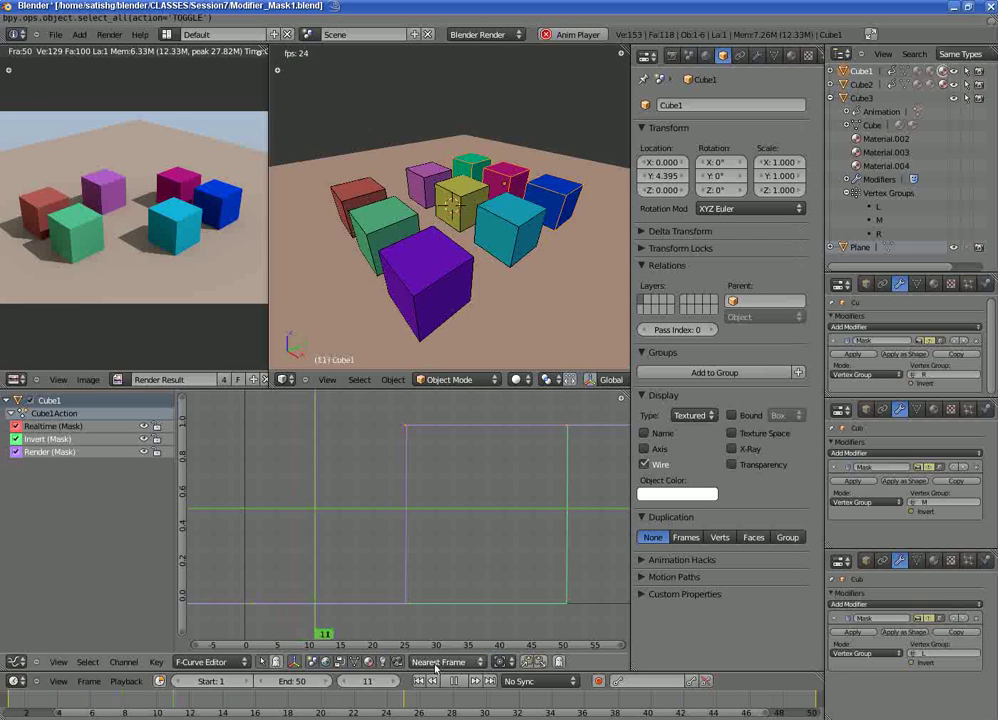
left_click(457, 681)
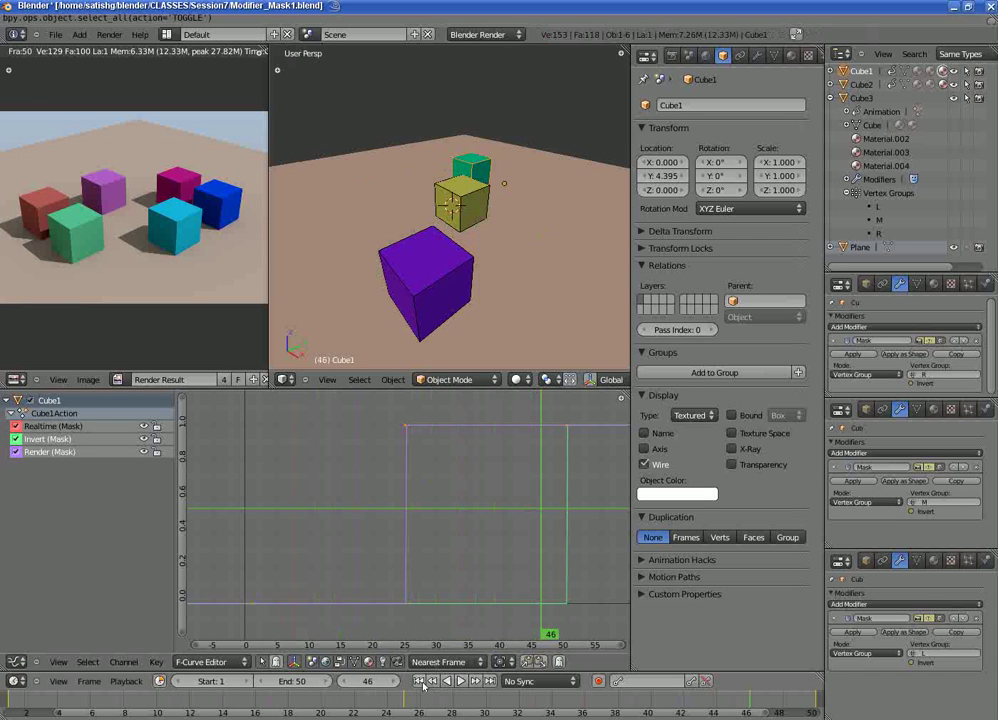
left_click(420, 681)
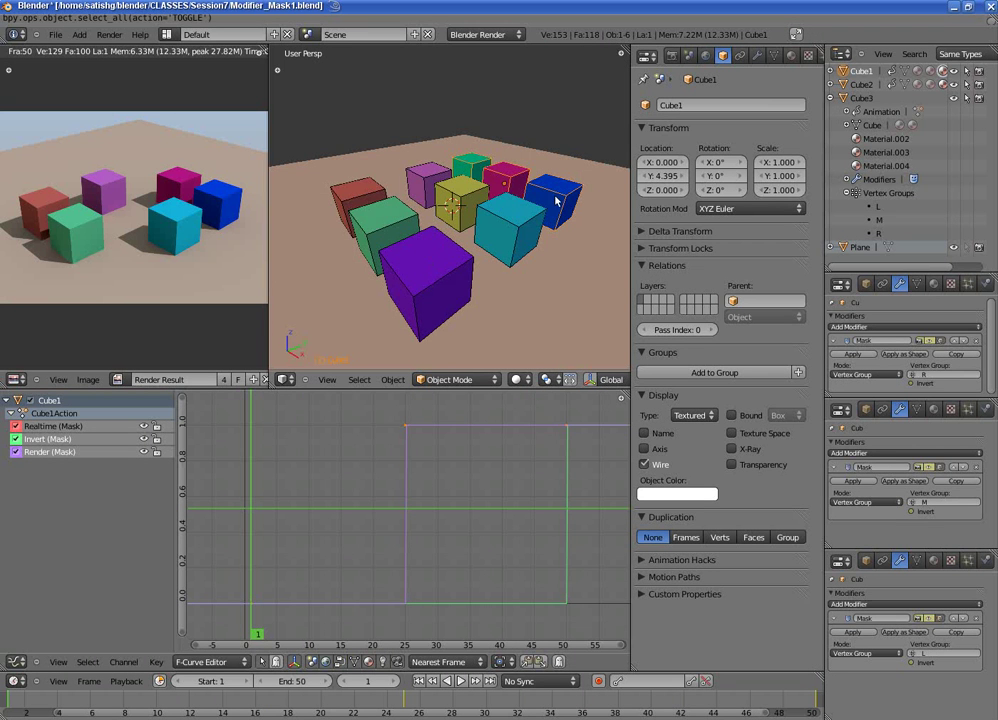
Step: Show Cube1's mesh data with vertex groups R, M and L, and browse the mesh datablocks
mouse_move(533, 224)
middle_mouse_down()
mouse_move(488, 232)
mouse_move(503, 225)
mouse_move(503, 249)
mouse_move(557, 254)
mouse_move(523, 253)
mouse_move(530, 229)
middle_mouse_up()
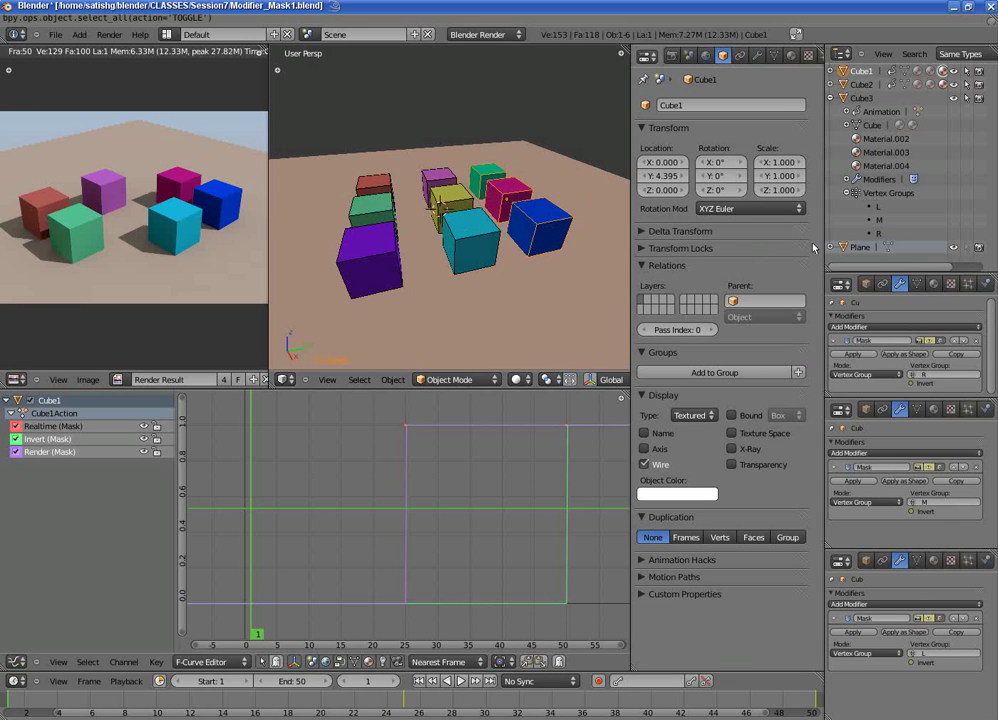
left_click(774, 56)
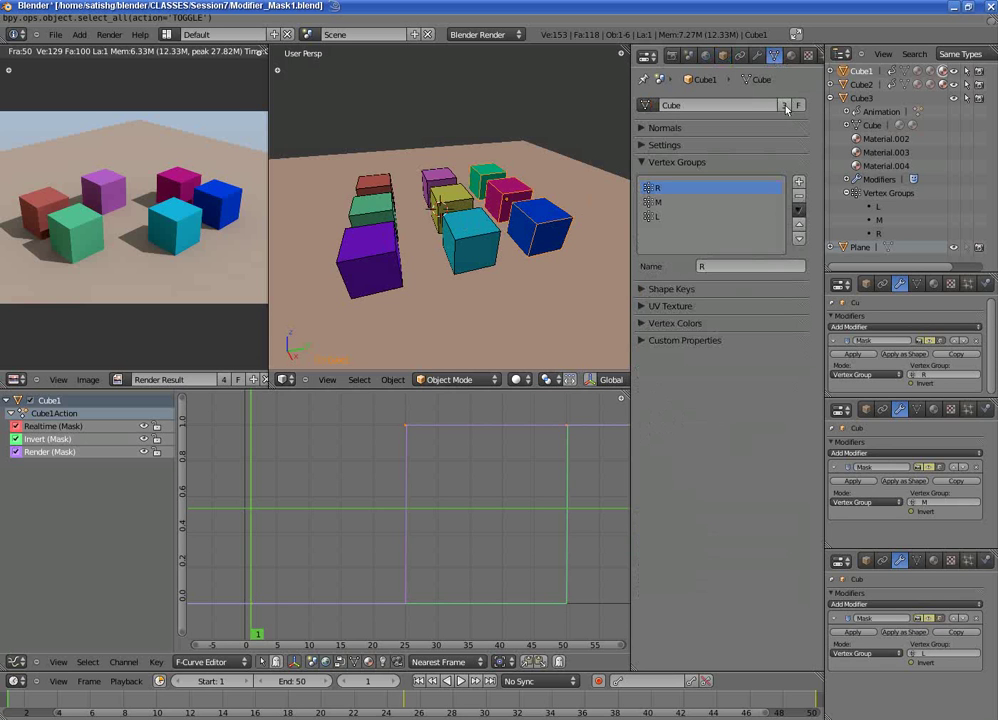
left_click(648, 106)
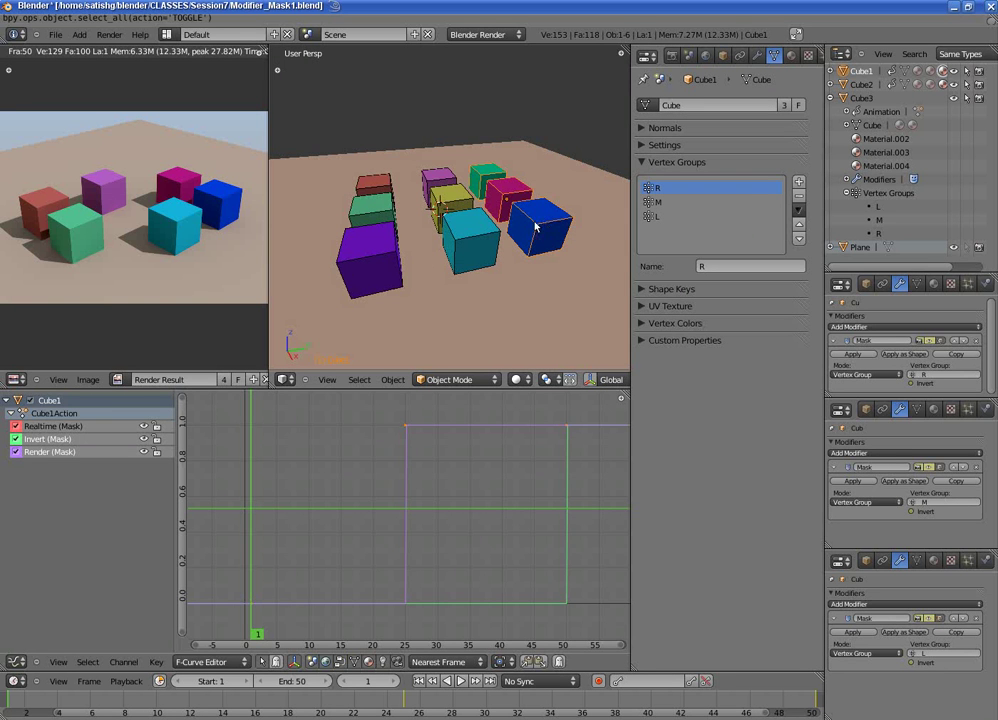
Step: Frame the selected cube with View Selected and put it into Edit Mode
key("space")
type("view sele")
key("Return")
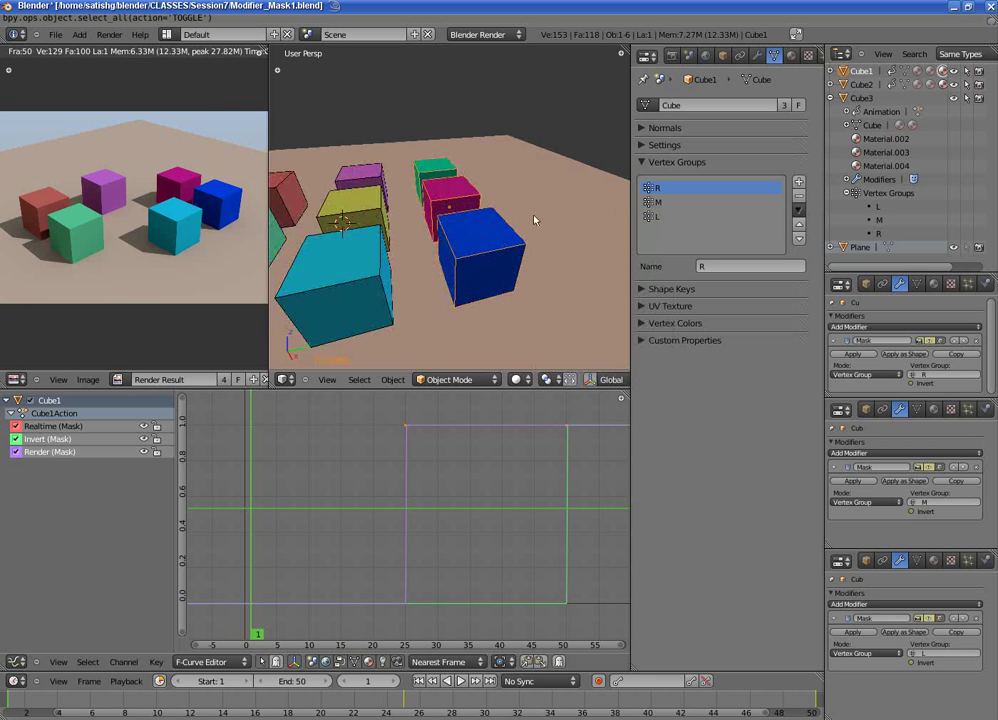
scroll(450, 267, "up", 3)
scroll(477, 247, "down", 3)
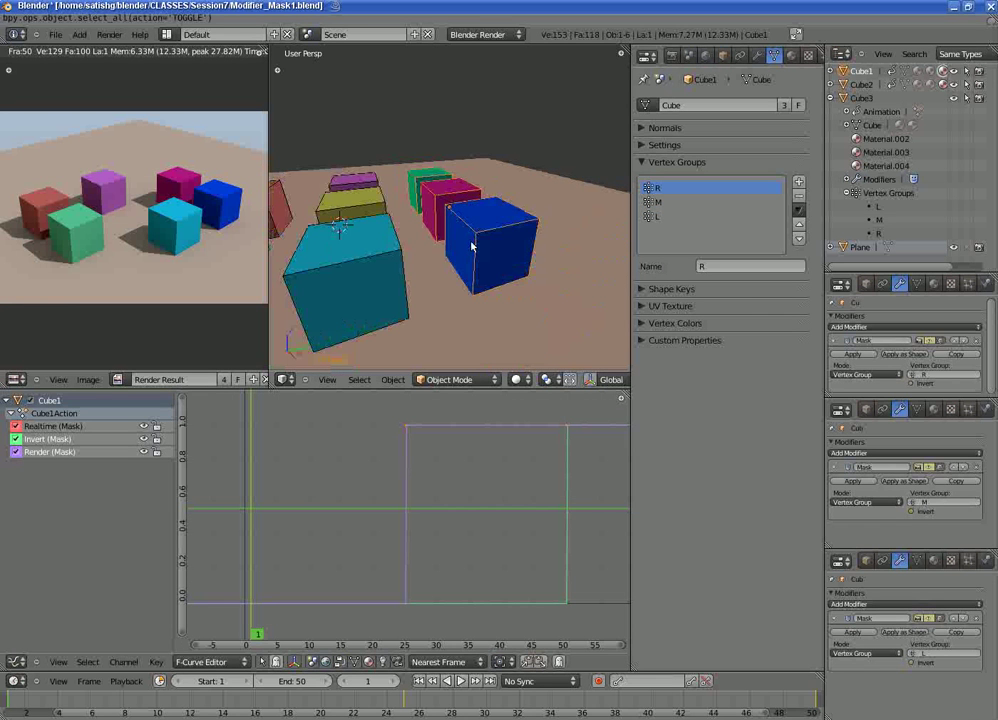
key("Tab")
middle_click_drag(472, 238, 506, 212)
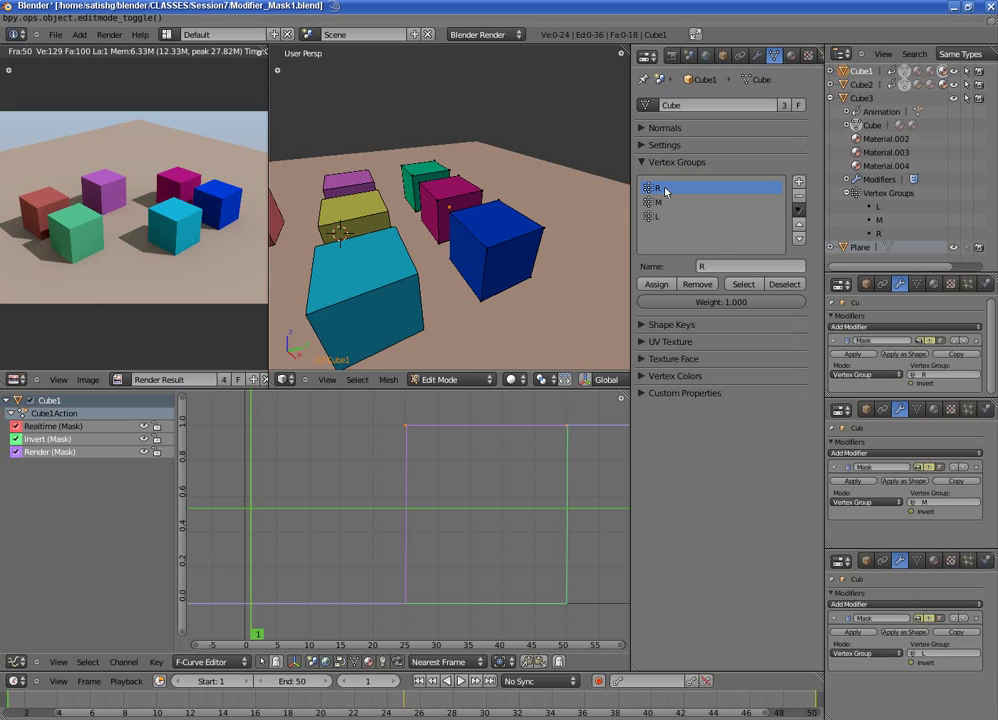
Step: Select and then clear the R and M vertex groups' vertices to reveal their cubes
left_click(743, 284)
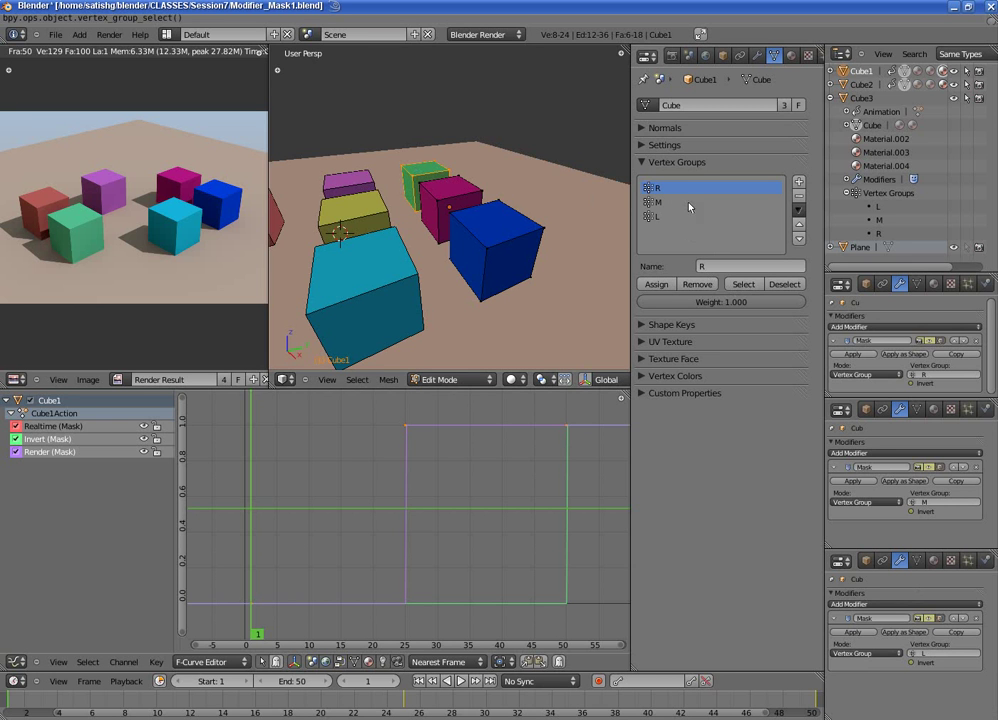
key("a")
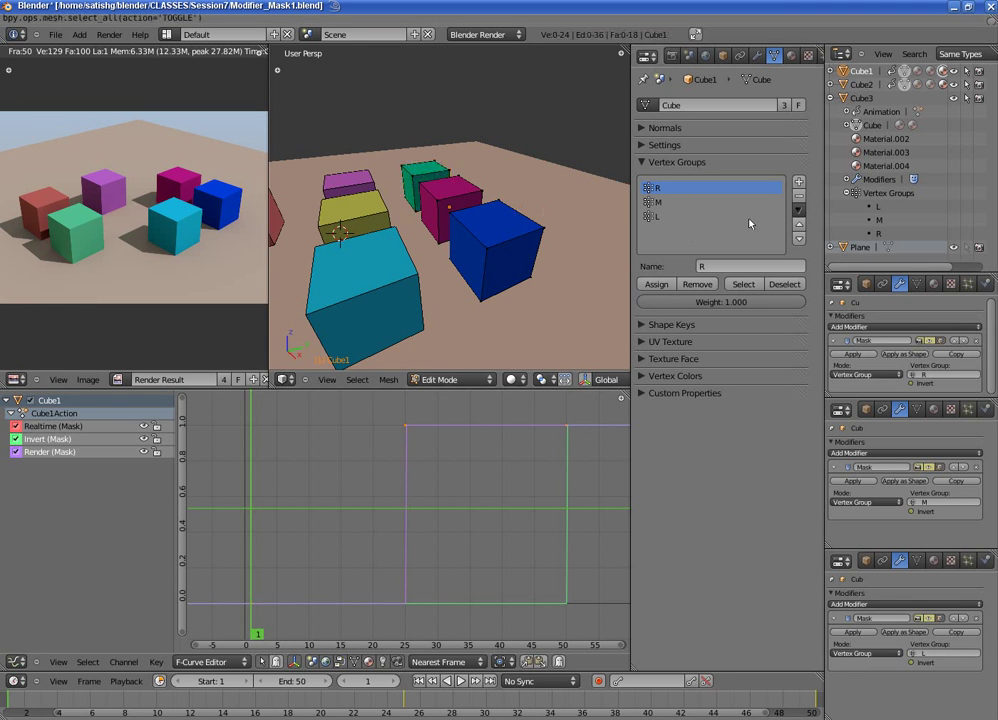
left_click(705, 203)
left_click(743, 284)
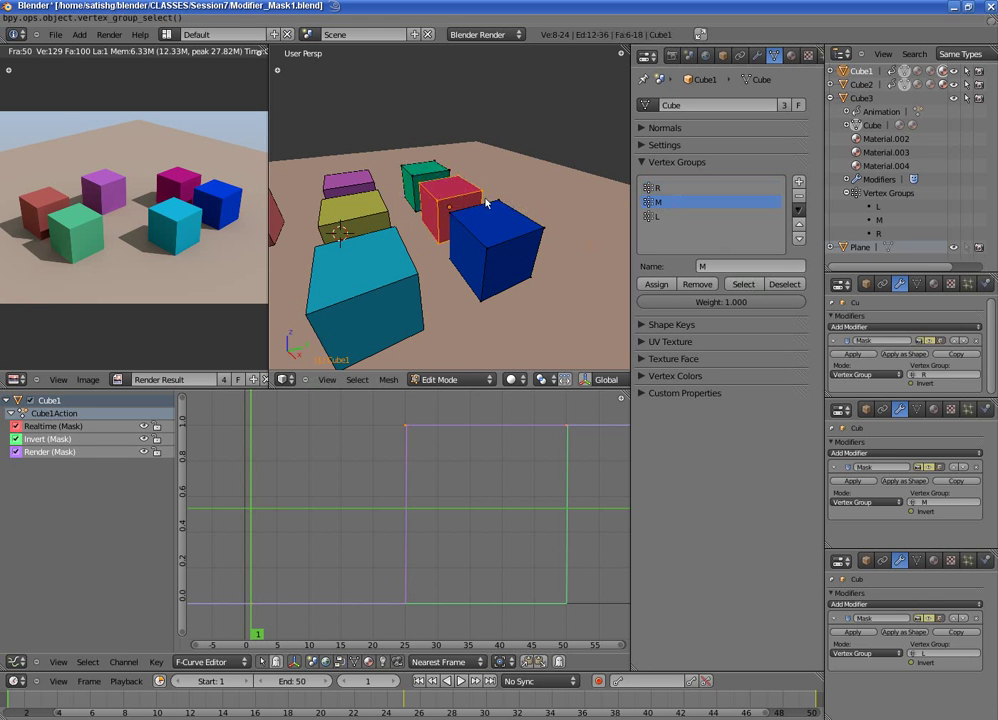
key("a")
Step: Select and deselect the L group's vertices, then return Cube1 to Object Mode
left_click(677, 216)
left_click(750, 285)
left_click(784, 284)
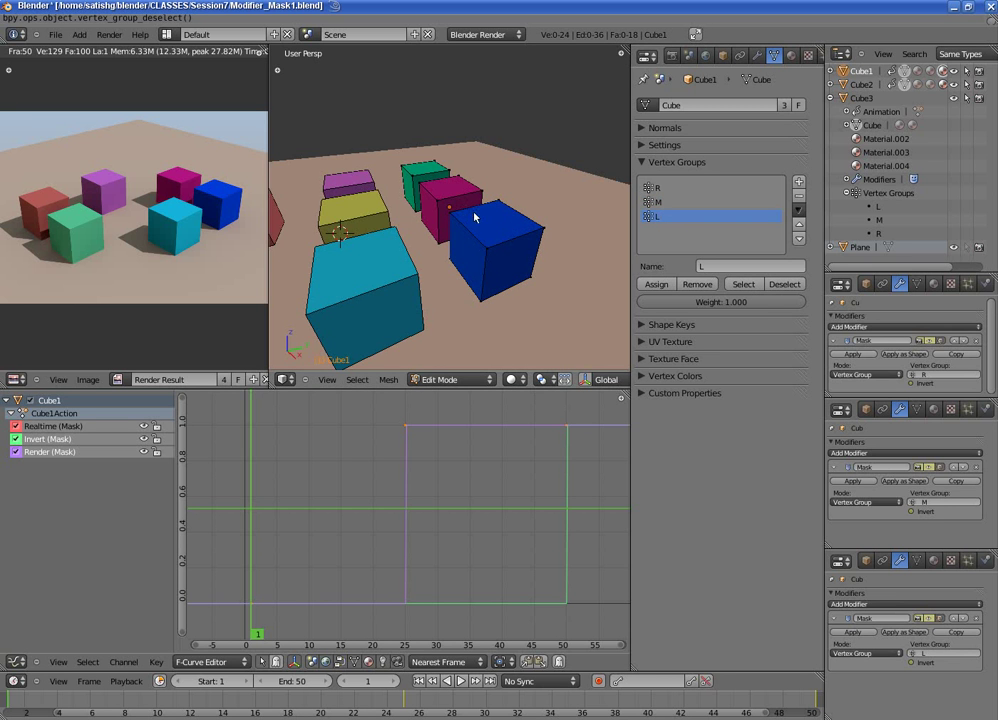
key("Tab")
scroll(453, 229, "down", 2)
middle_click_drag(457, 228, 542, 223)
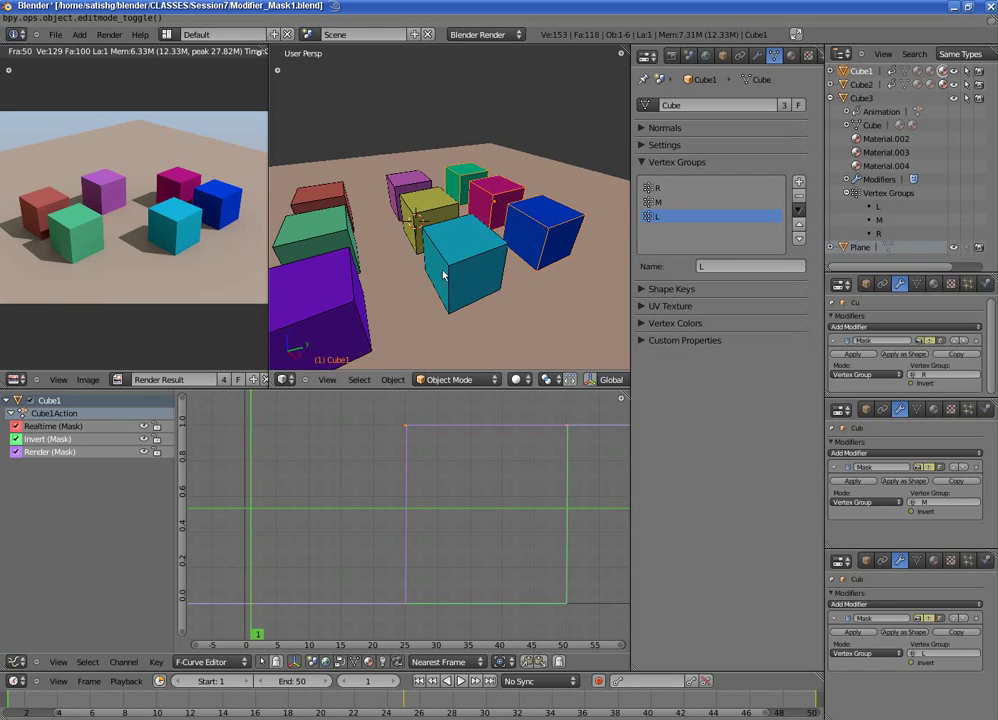
Step: Show the Duplicate Linked command used for the cubes, then scroll through the modifier panels
left_click(327, 380)
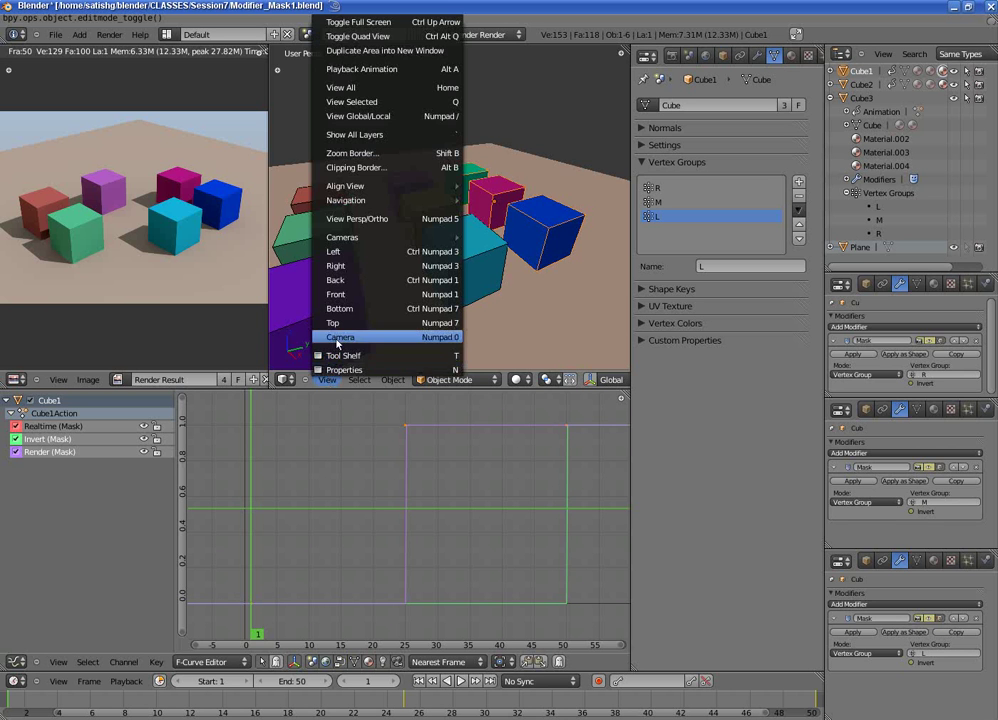
left_click(393, 380)
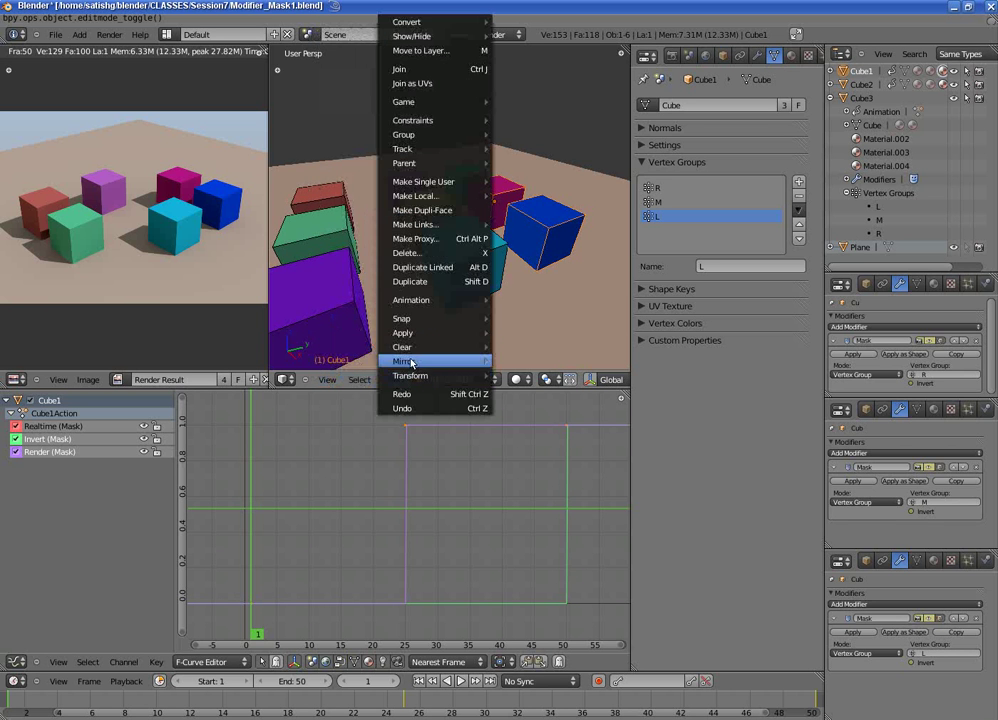
left_click(440, 268)
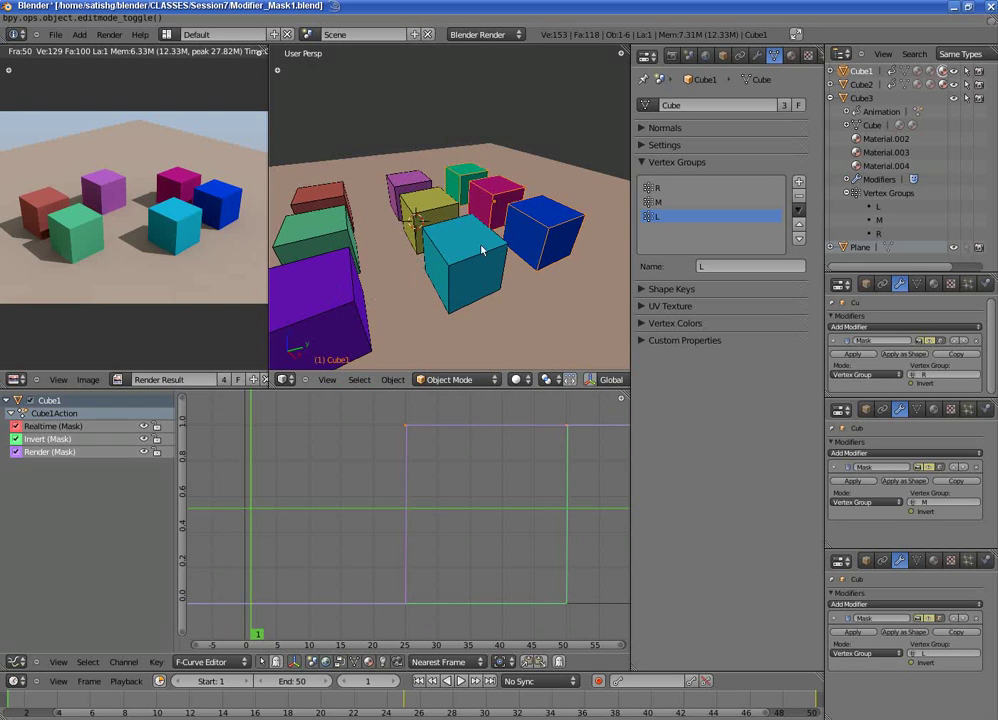
scroll(572, 245, "down", 2)
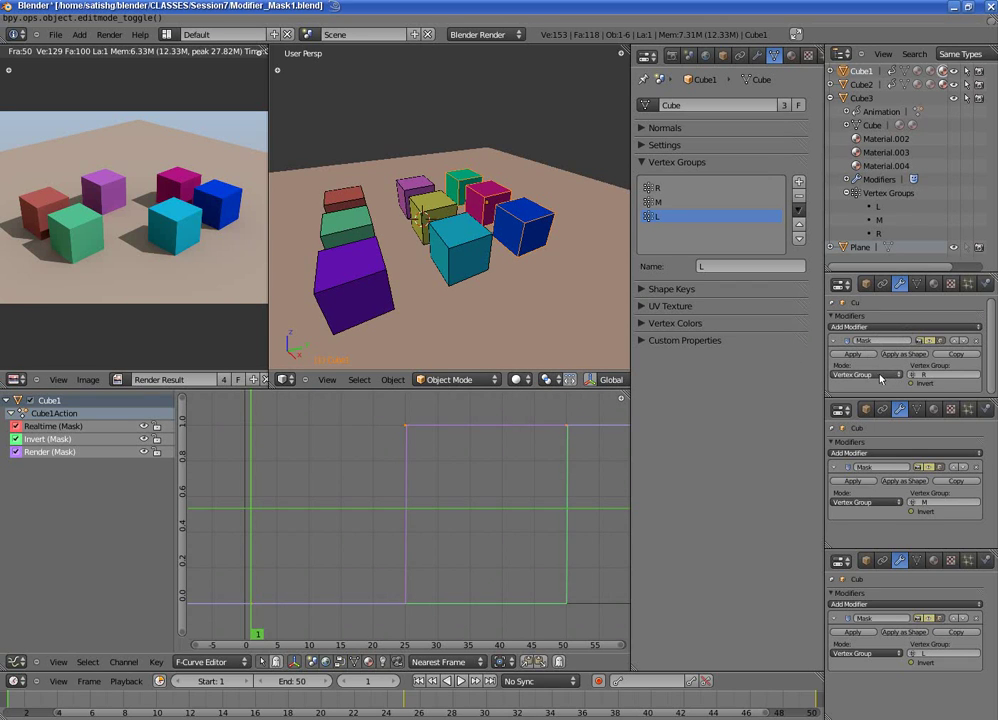
Step: Keep R as the first Mask modifier's vertex group, then make Cube2 and Cube3 active in turn
left_click(921, 375)
left_click(932, 377)
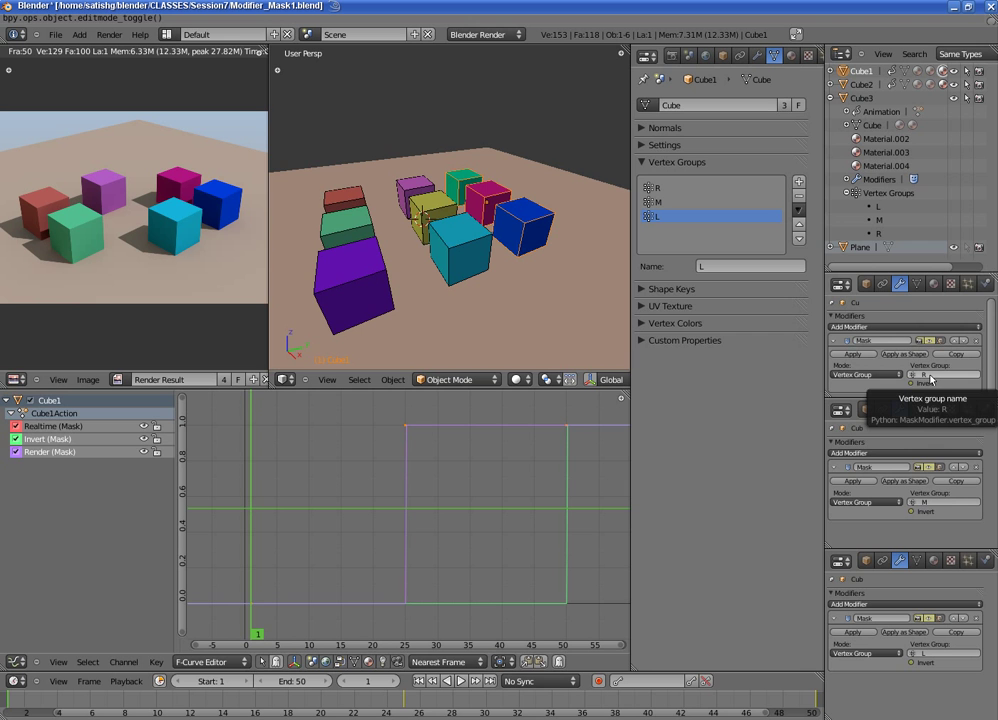
right_click(461, 250)
right_click(345, 238)
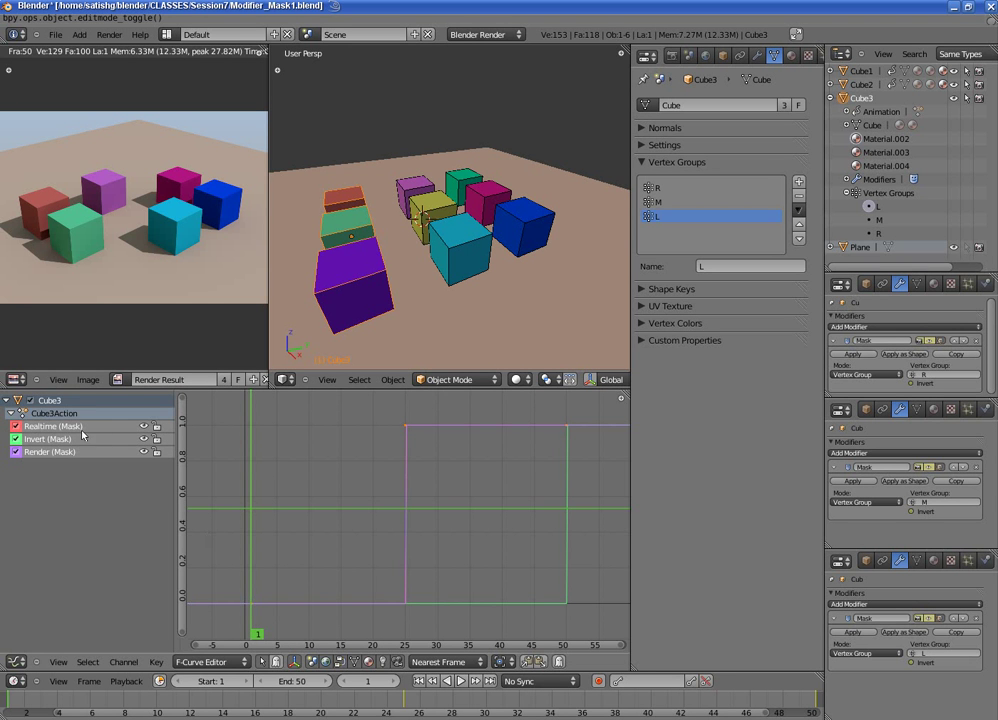
Step: Isolate the Realtime (Mask) curve, scrub around frame 25, and toggle the mask's viewport display off and on
left_click(48, 433)
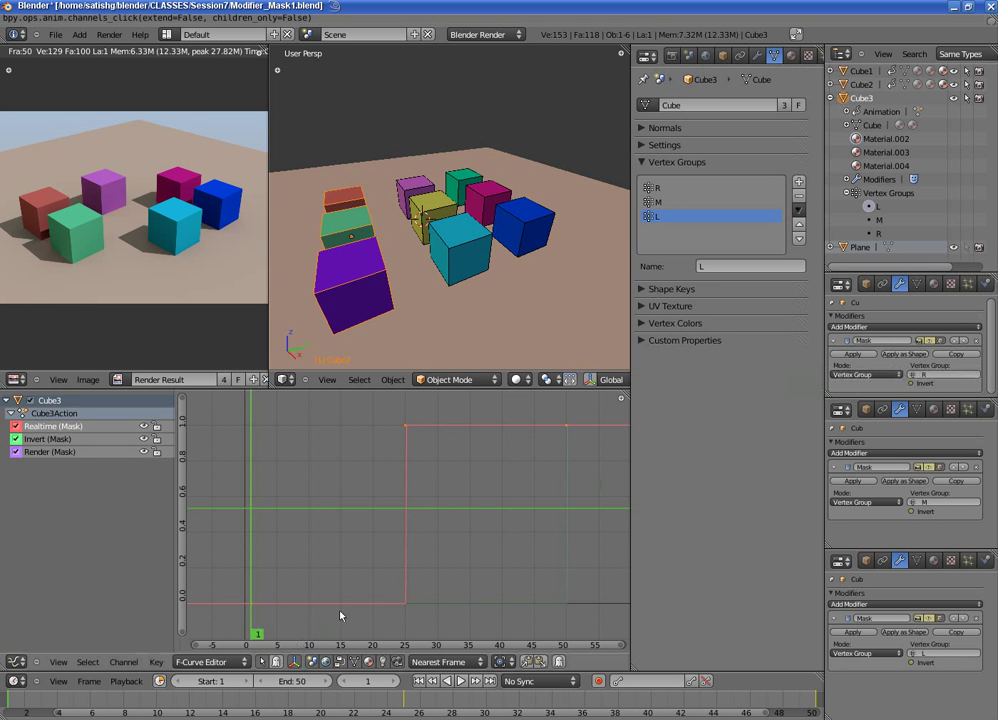
left_click(404, 580)
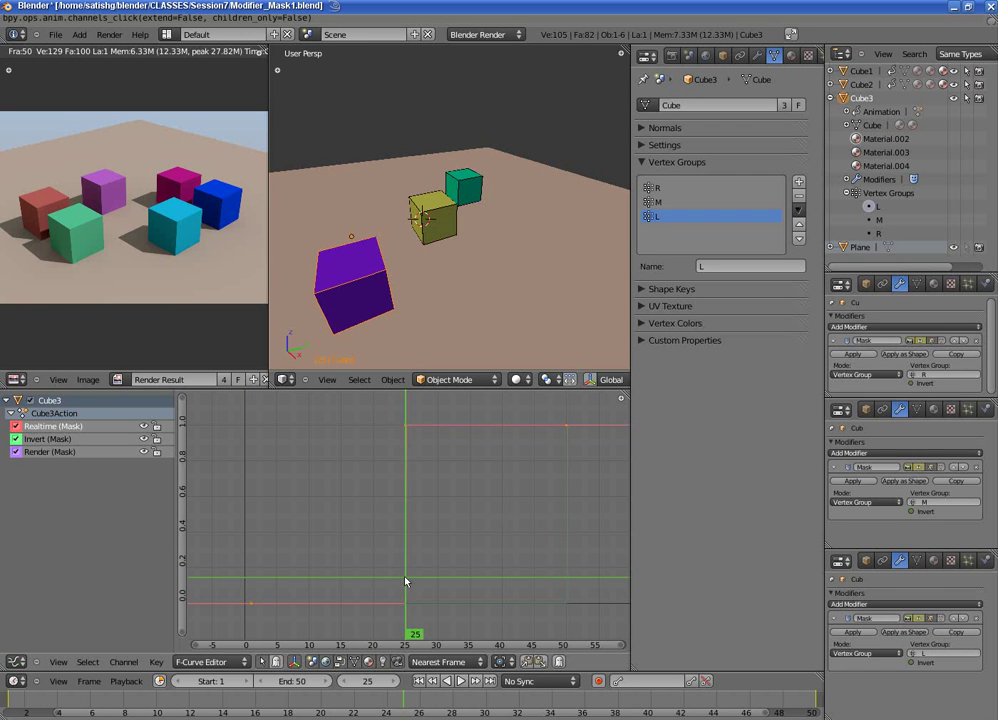
mouse_move(405, 580)
left_mouse_down()
mouse_move(397, 580)
mouse_move(405, 580)
left_mouse_up()
left_click(920, 341)
left_click(929, 341)
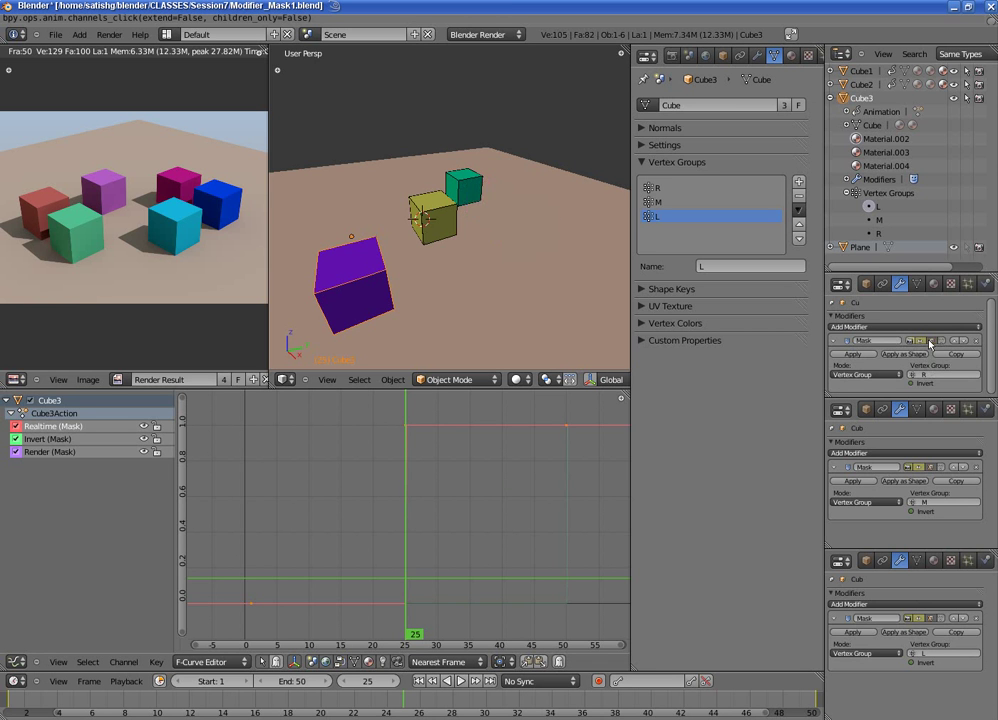
left_click_drag(415, 548, 251, 571)
Step: Make Cube2, Cube3 and finally Cube1 active in turn to compare their mask actions
right_click(432, 212)
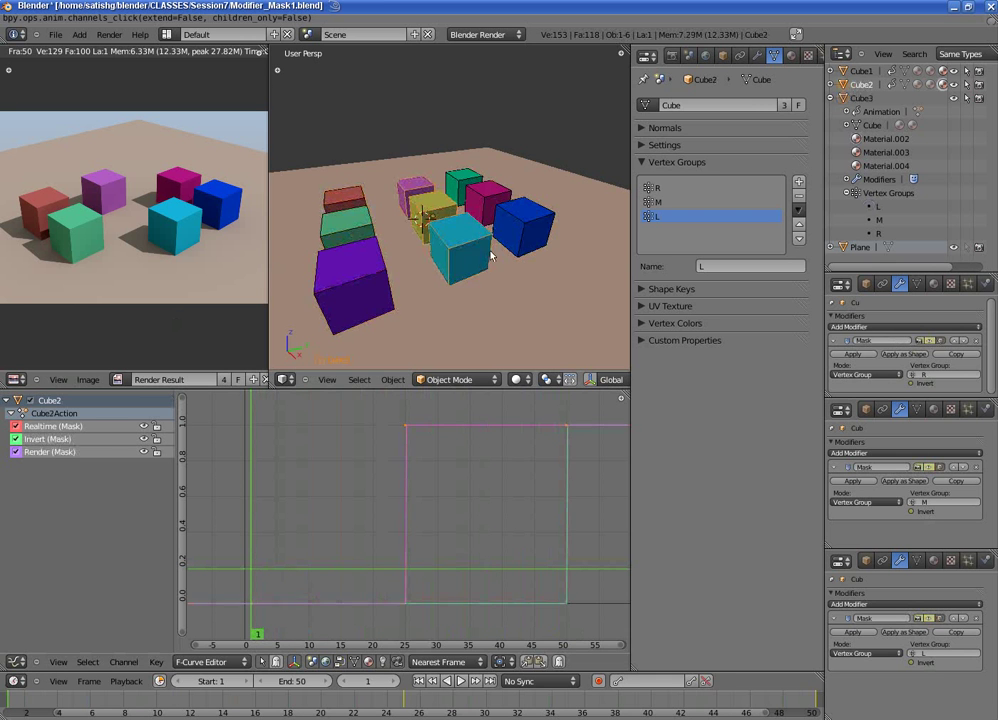
right_click(368, 283)
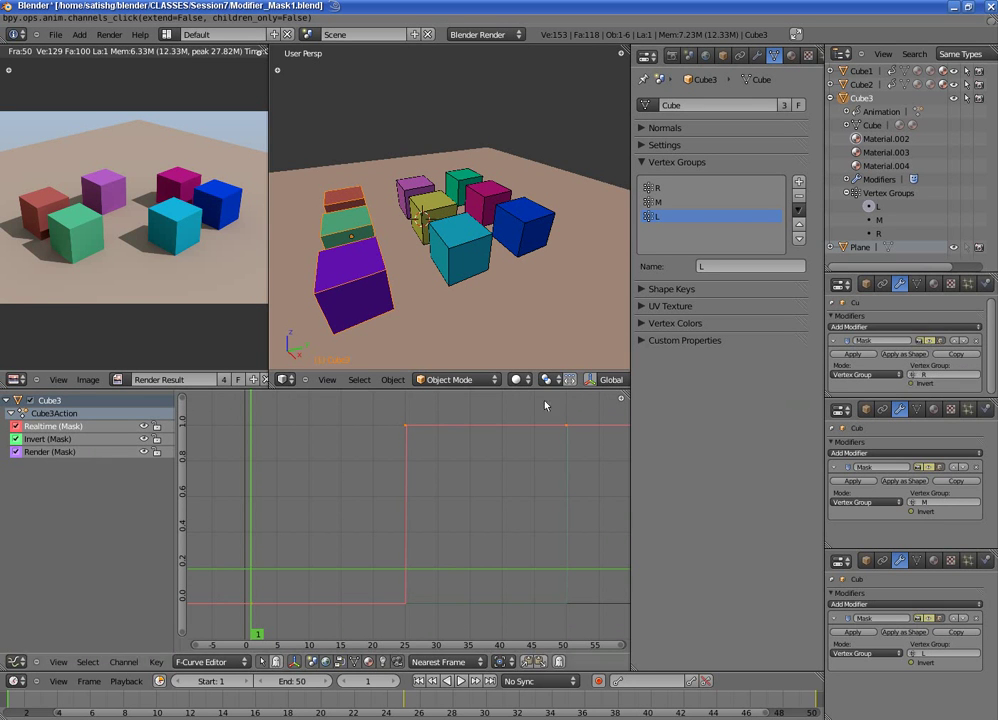
right_click(510, 215)
middle_click_drag(463, 243, 448, 224)
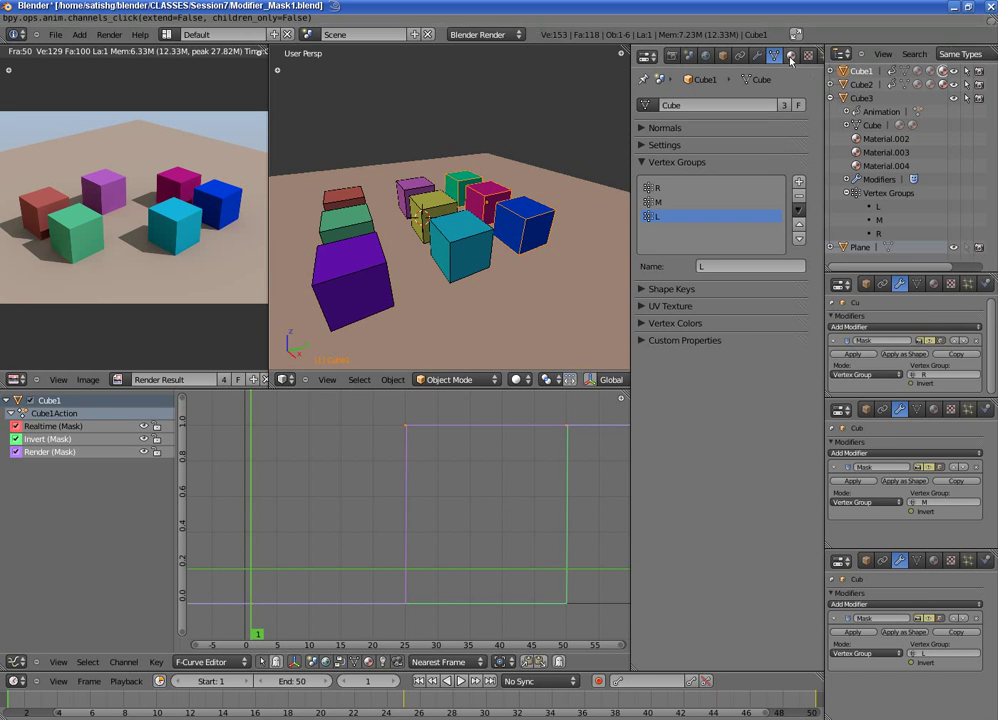
Step: Show Cube1's materials, select the green Material slot, and keep its link set to Object
left_click(791, 58)
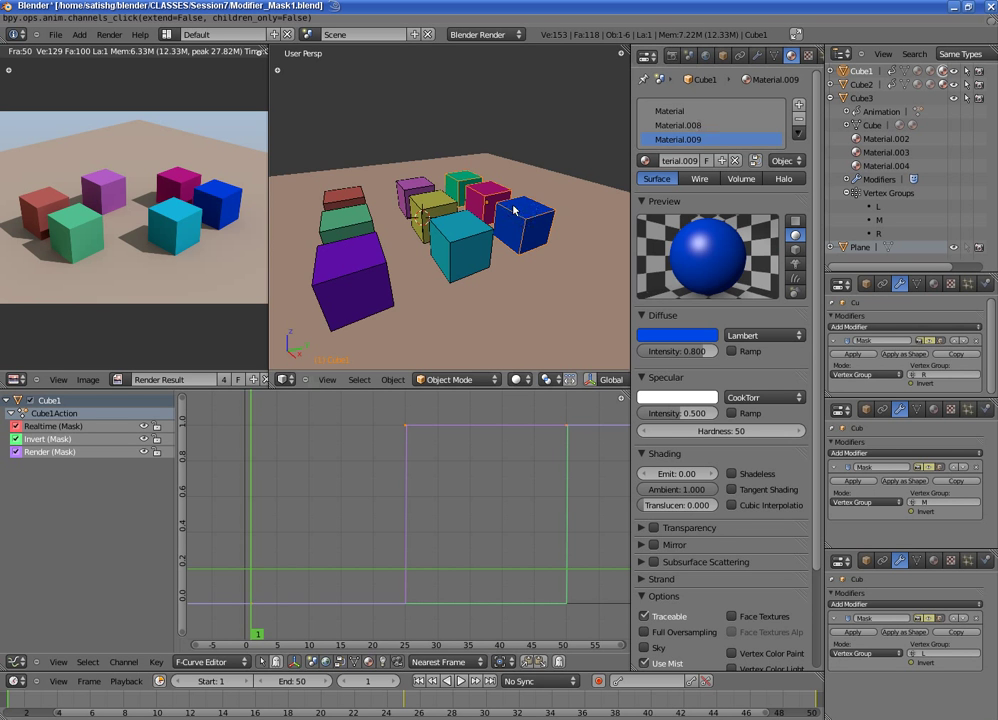
scroll(472, 250, "up", 5)
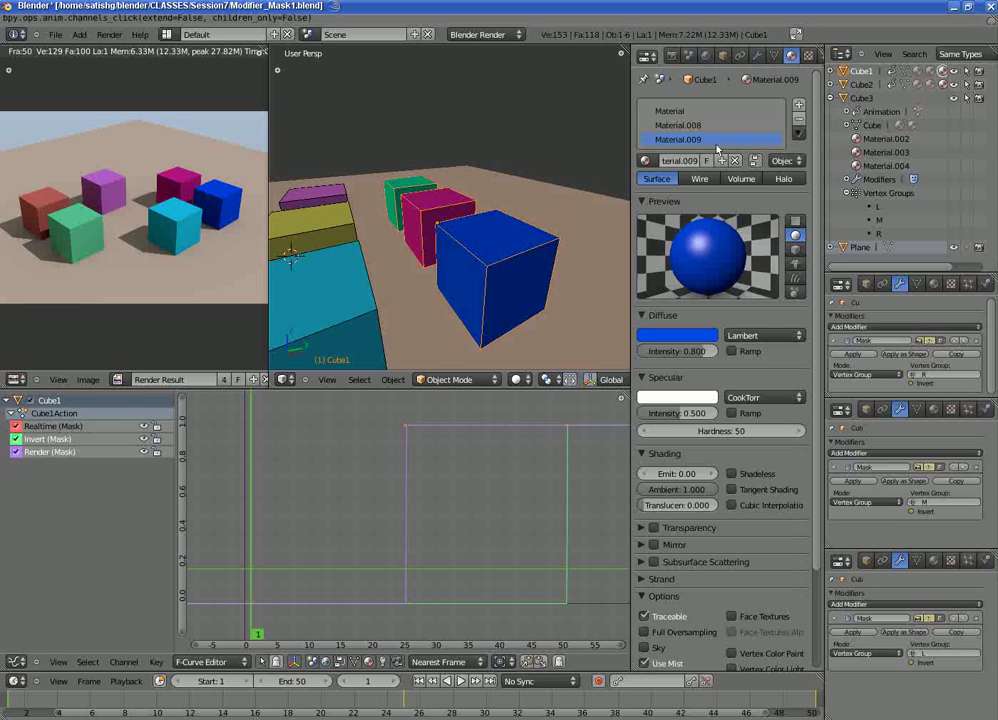
left_click(682, 111)
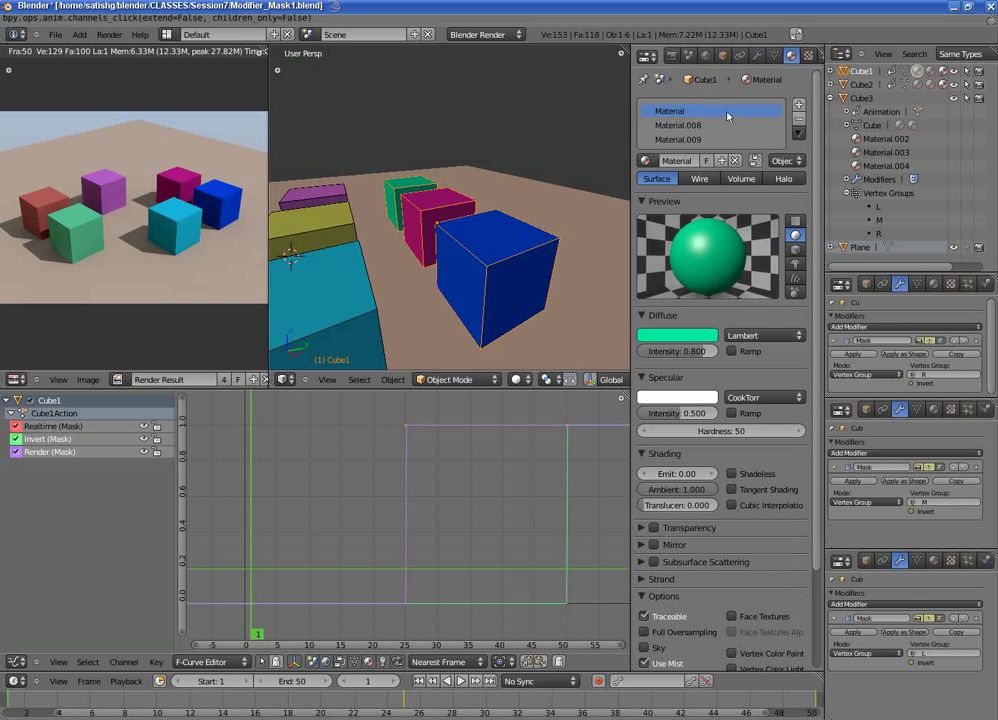
left_click(795, 161)
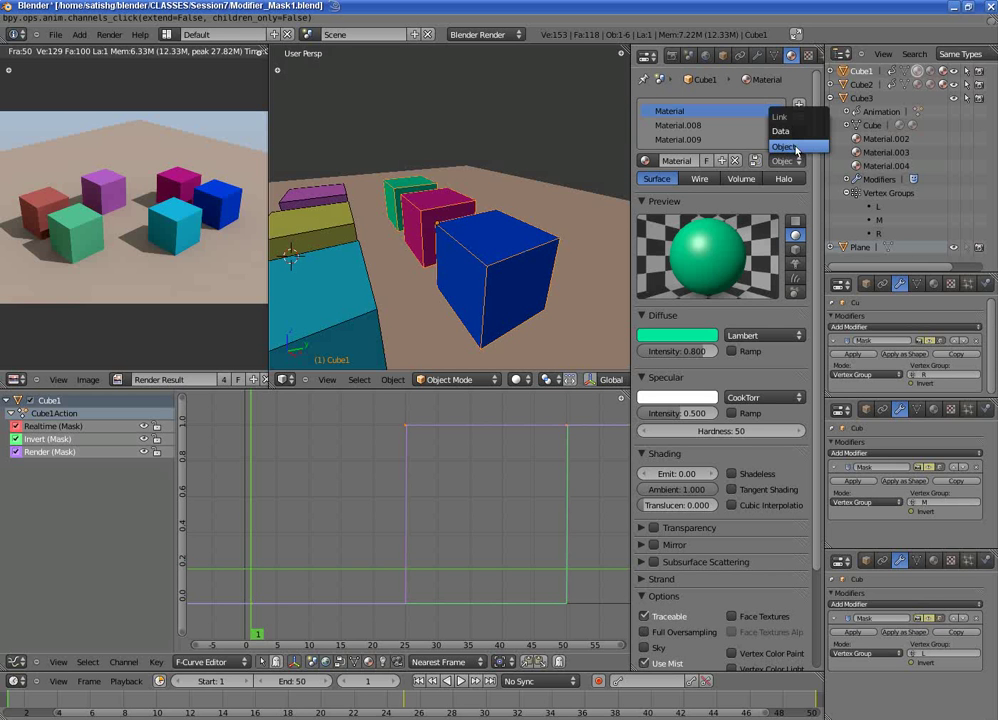
left_click(793, 147)
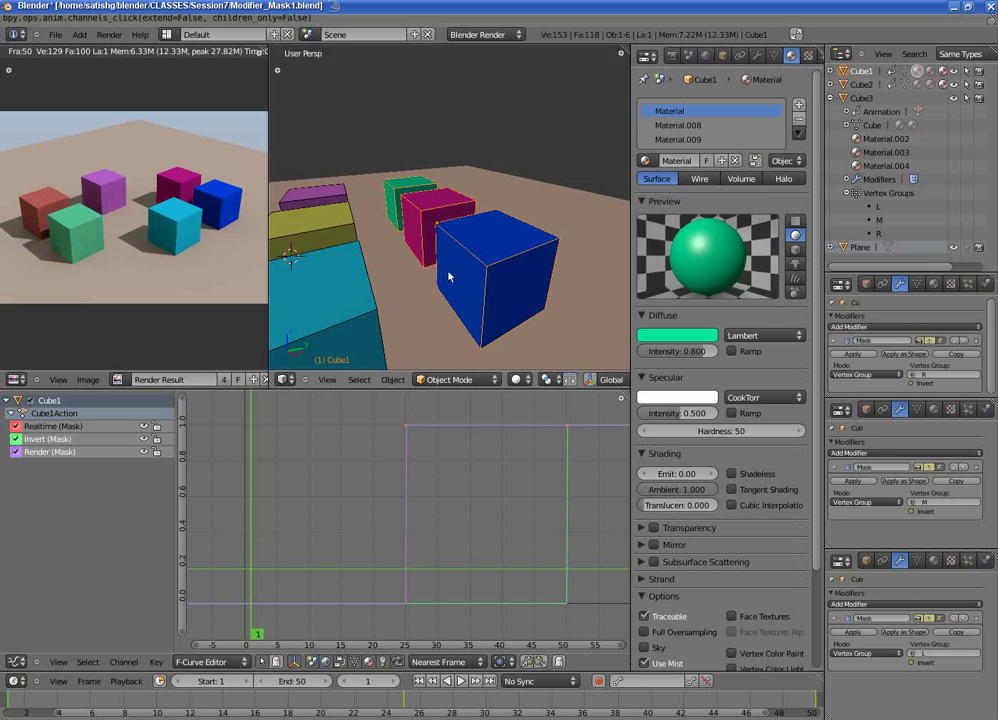
Step: Select the blue cube's mesh in Edit Mode, show its Material.009 slot, and return to Object Mode
mouse_move(450, 272)
middle_mouse_down()
mouse_move(486, 281)
mouse_move(458, 282)
middle_mouse_up()
key("Tab")
key("l")
left_click(686, 140)
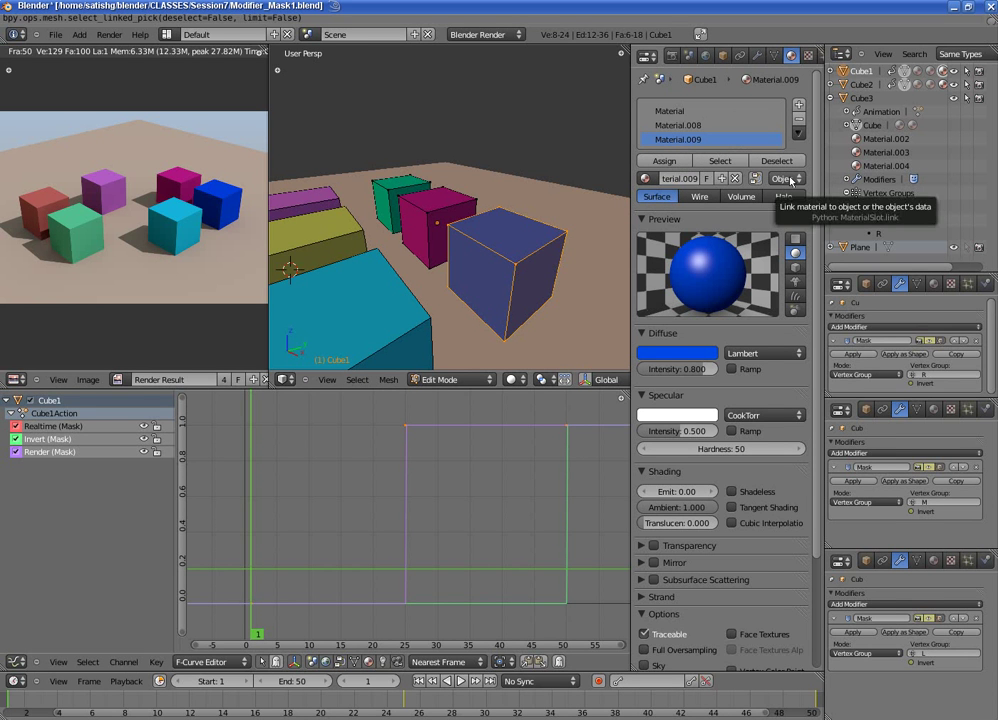
scroll(495, 216, "down", 2)
key("Tab")
scroll(420, 256, "down", 2)
scroll(420, 256, "down", 3)
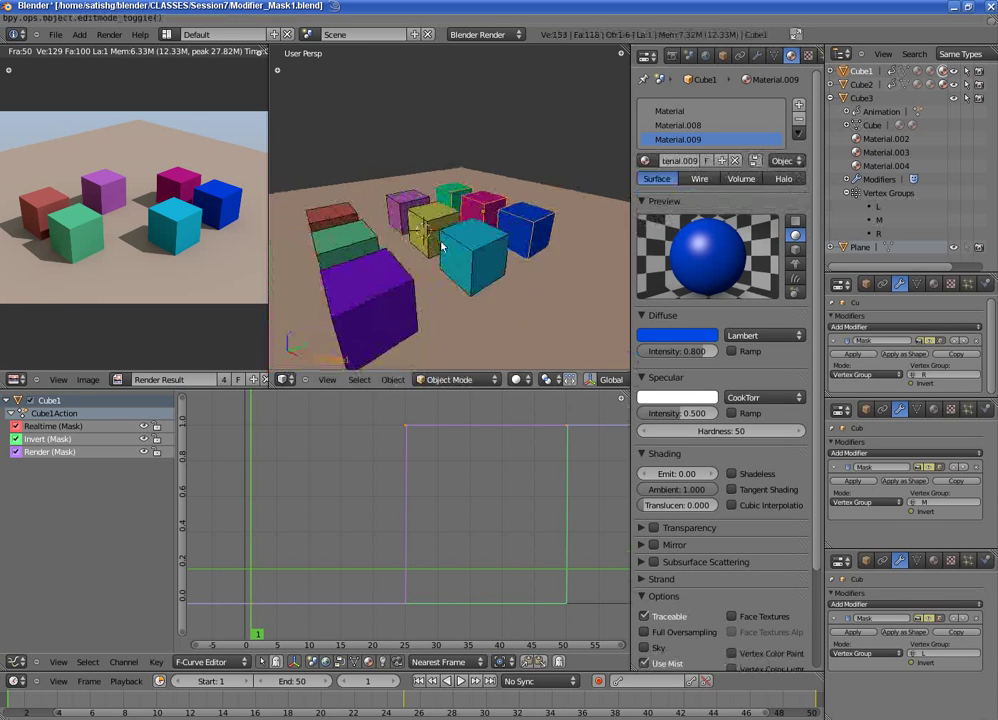
right_click(422, 271)
right_click(422, 271)
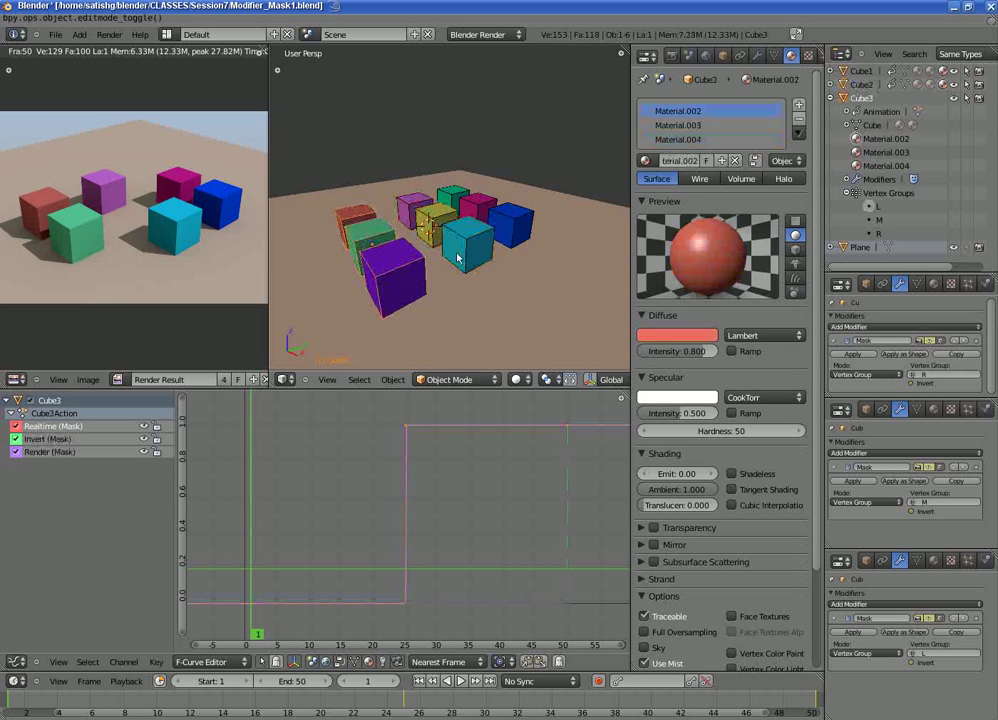
middle_click_drag(418, 264, 409, 258)
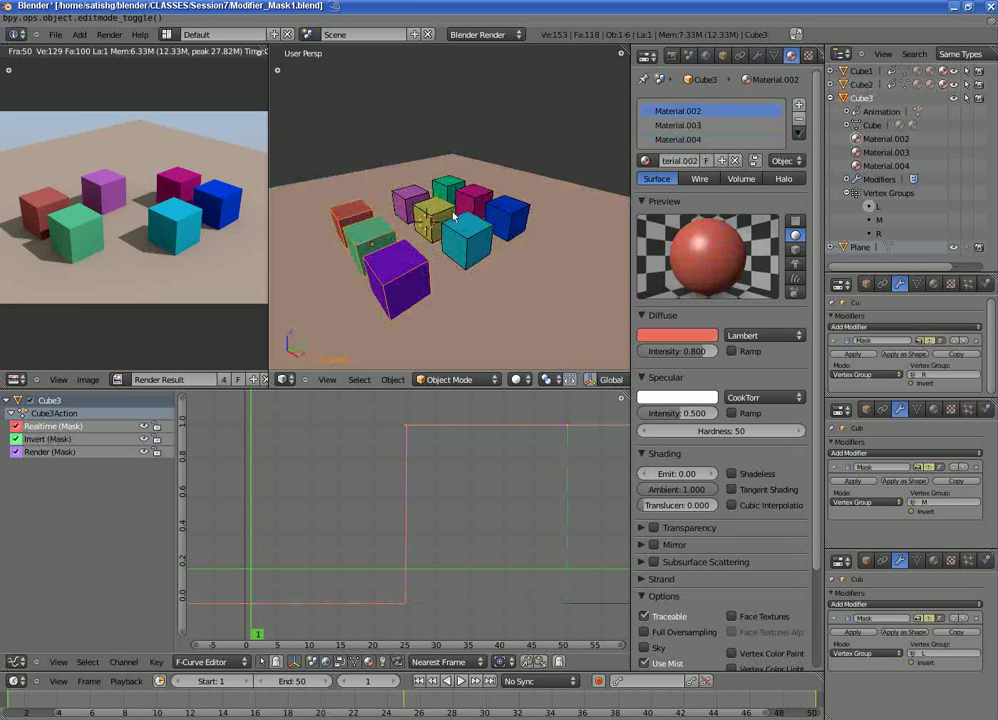
right_click(412, 264)
right_click(472, 237)
right_click(513, 217)
right_click(497, 233)
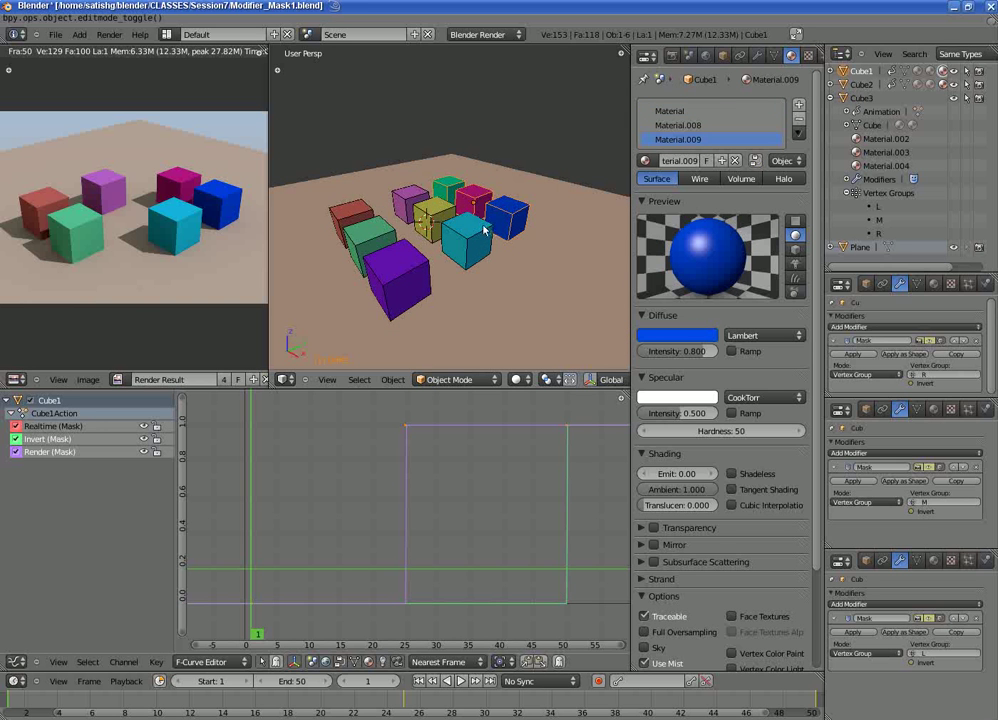